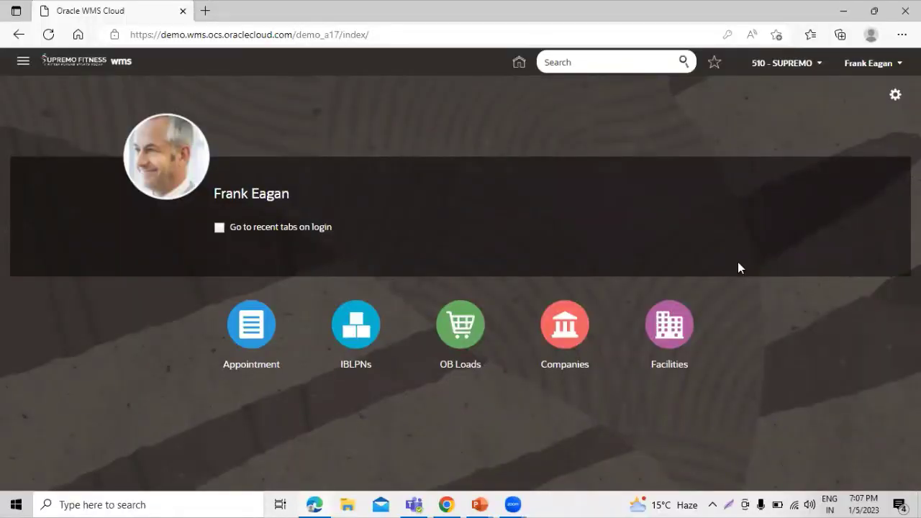
Open the Putaway Type screen from the 'put' search and start a new putaway type record
{"action": "left_click", "coordinate": [589, 60]}
{"action": "type", "text": "put"}
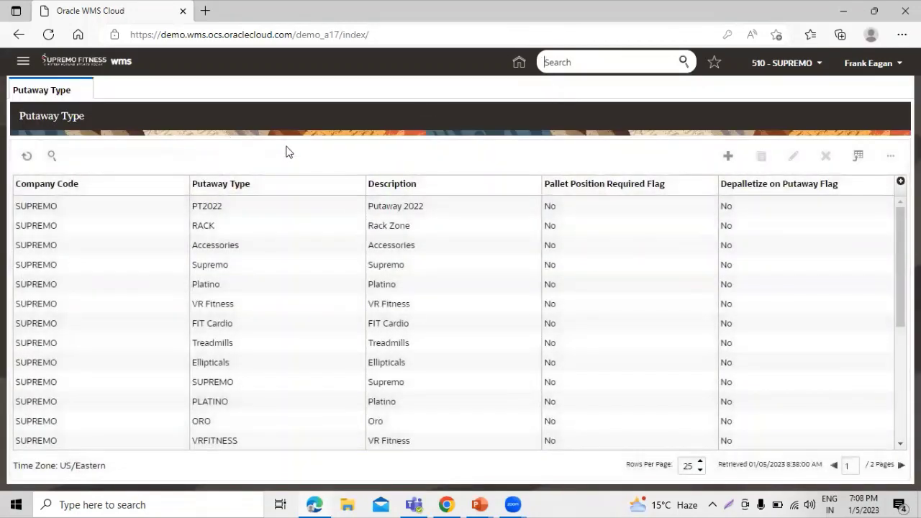
{"action": "left_click", "coordinate": [729, 158]}
{"action": "left_click_drag", "start_coordinate": [632, 318], "coordinate": [557, 318]}
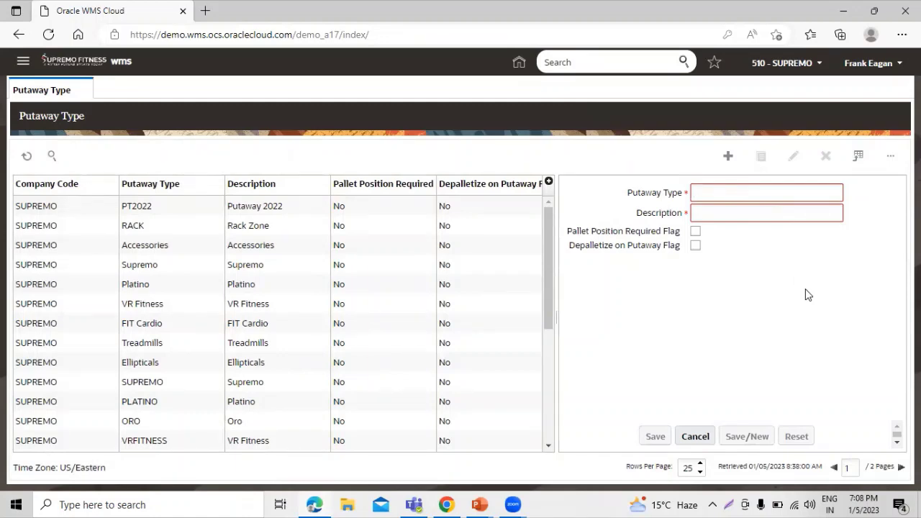
Enter code PT2023 with description PUTAWAY TYPE 2023 and save it
{"action": "type", "text": "P"}
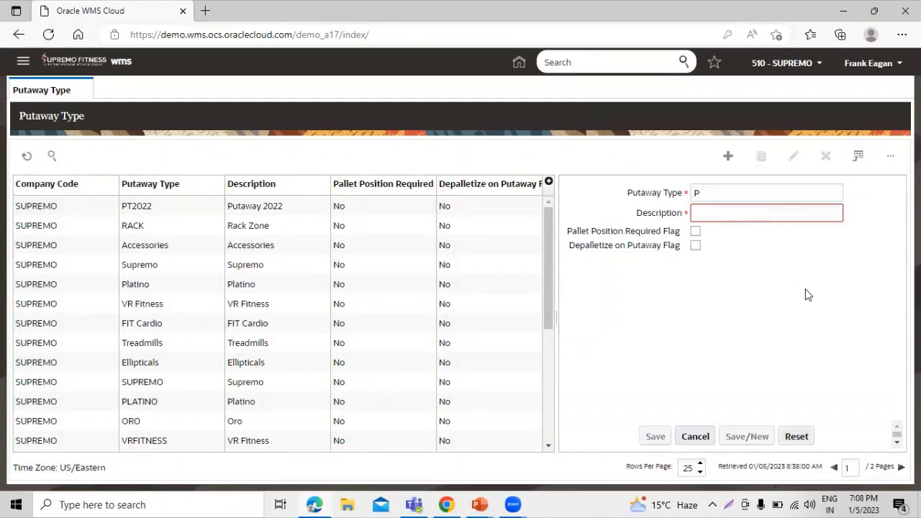
{"action": "type", "text": "T2023"}
{"action": "left_click", "coordinate": [745, 215]}
{"action": "type", "text": "PUT"}
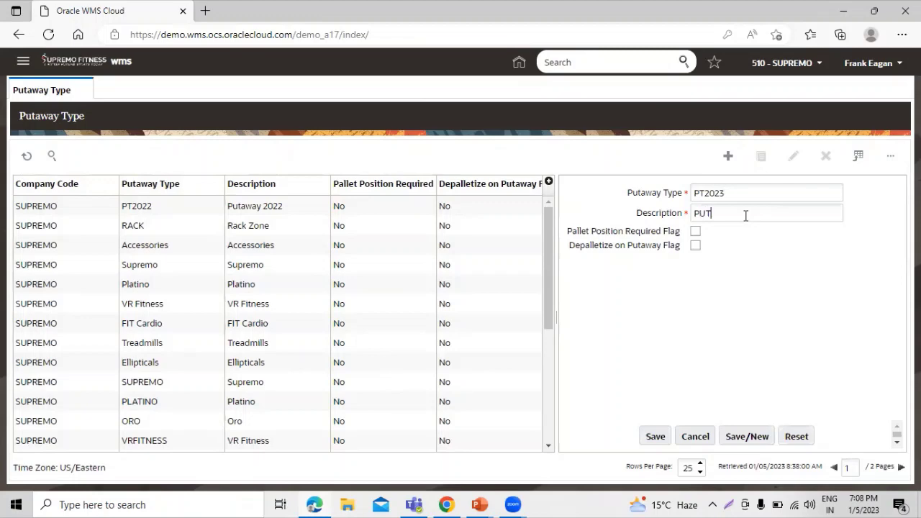
{"action": "type", "text": "AWAY TYPE 2023"}
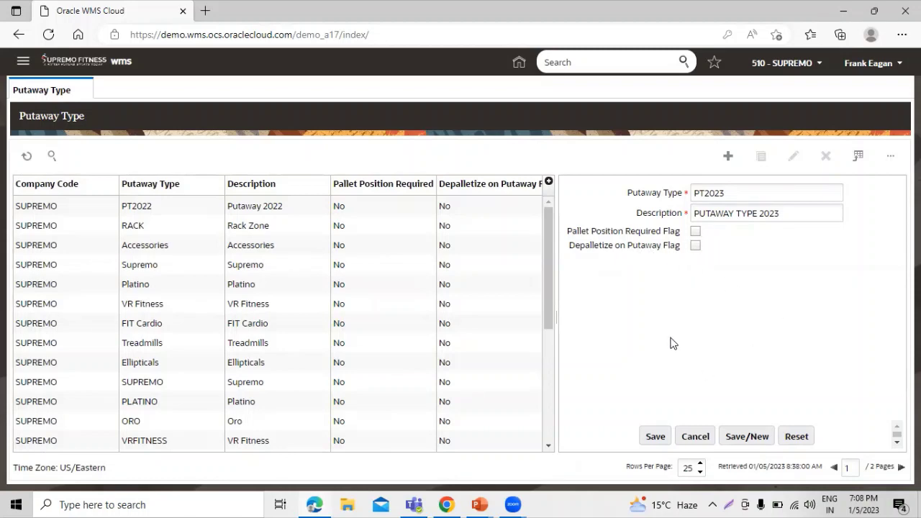
{"action": "left_click", "coordinate": [654, 436]}
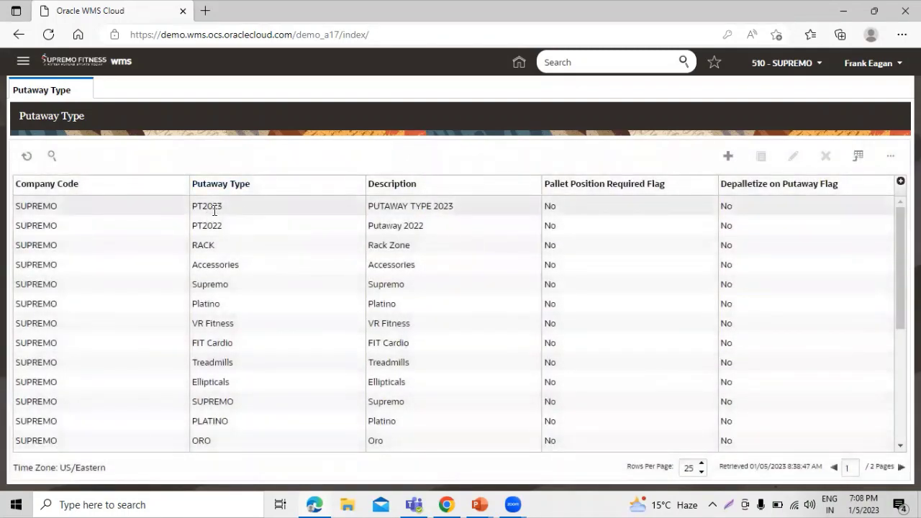
{"action": "left_click", "coordinate": [237, 210]}
{"action": "left_click_drag", "start_coordinate": [235, 209], "coordinate": [191, 208]}
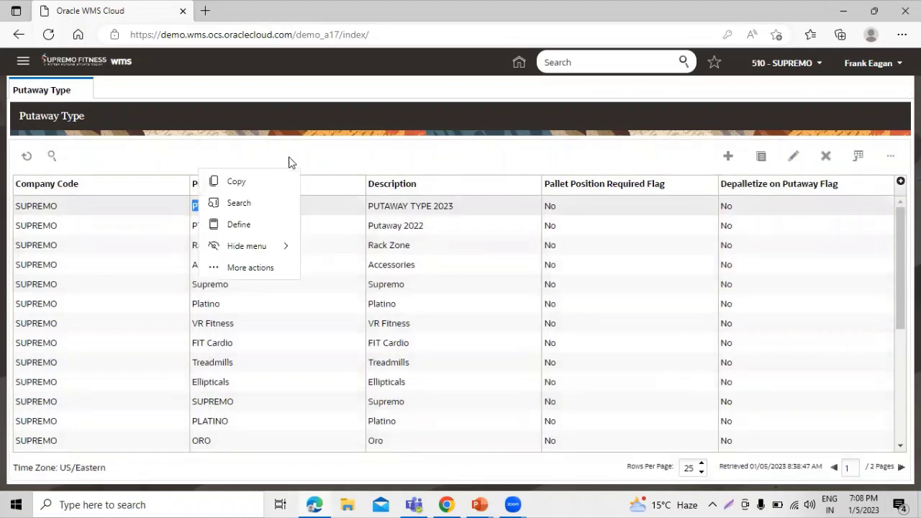
{"action": "left_click", "coordinate": [326, 149]}
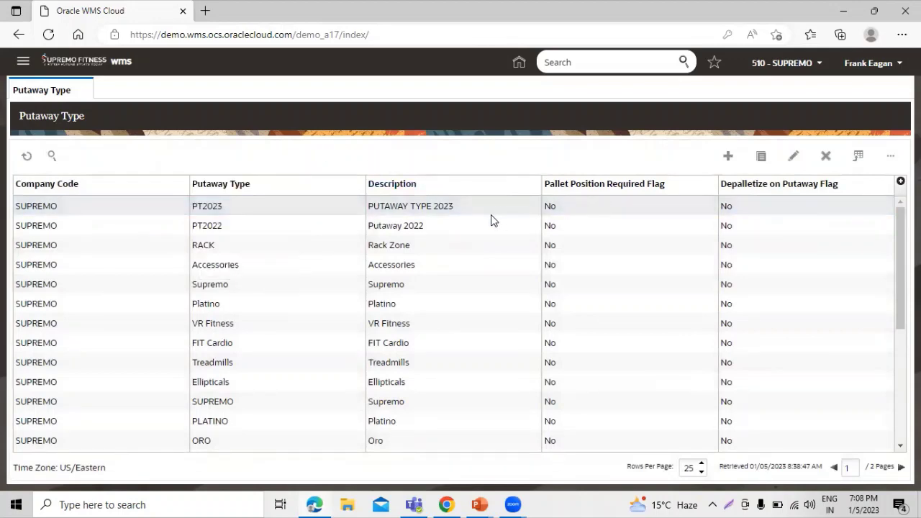
{"action": "left_click_drag", "start_coordinate": [459, 209], "coordinate": [359, 208]}
{"action": "left_click", "coordinate": [341, 155]}
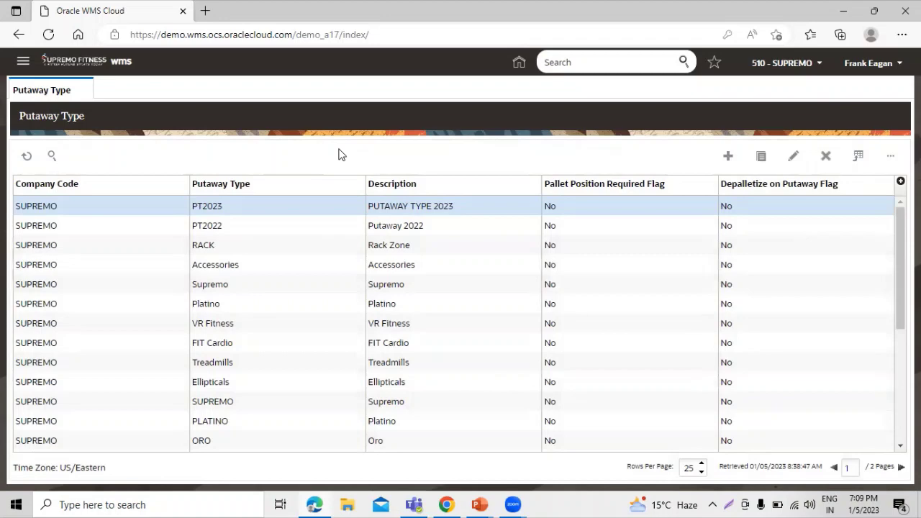
Open the Items screen via the ITEM search, reload the grid, and select item AS15125
{"action": "left_click", "coordinate": [583, 58]}
{"action": "type", "text": "ITEM"}
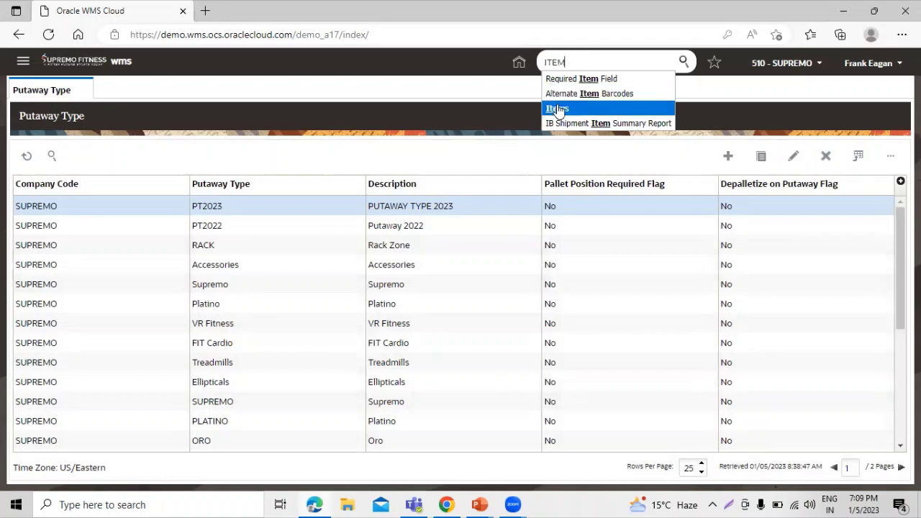
{"action": "left_click", "coordinate": [557, 108]}
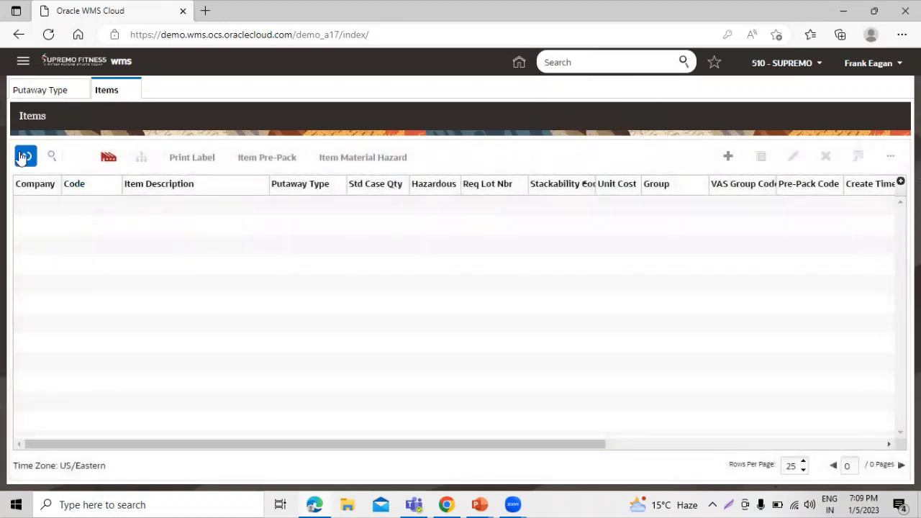
{"action": "left_click", "coordinate": [27, 156]}
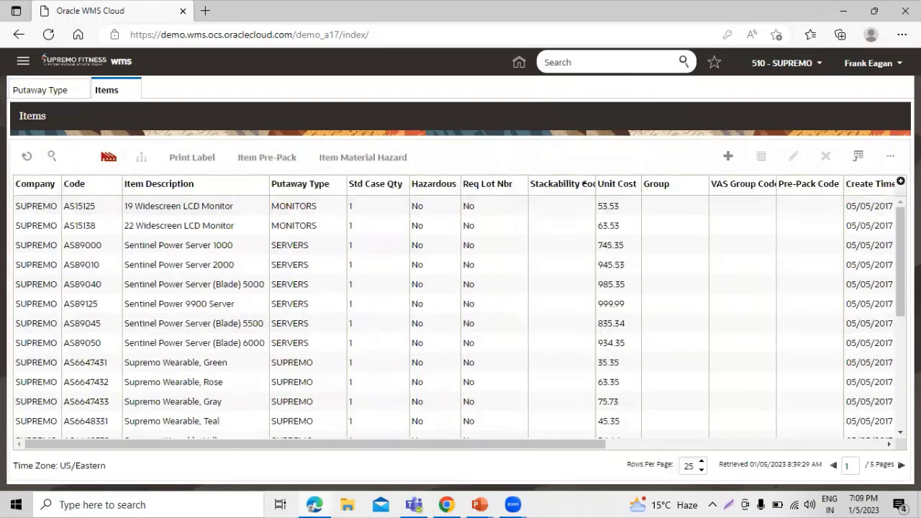
{"action": "left_click_drag", "start_coordinate": [900, 262], "coordinate": [900, 297]}
{"action": "scroll", "coordinate": [453, 316], "scroll_direction": "up", "scroll_amount": 2}
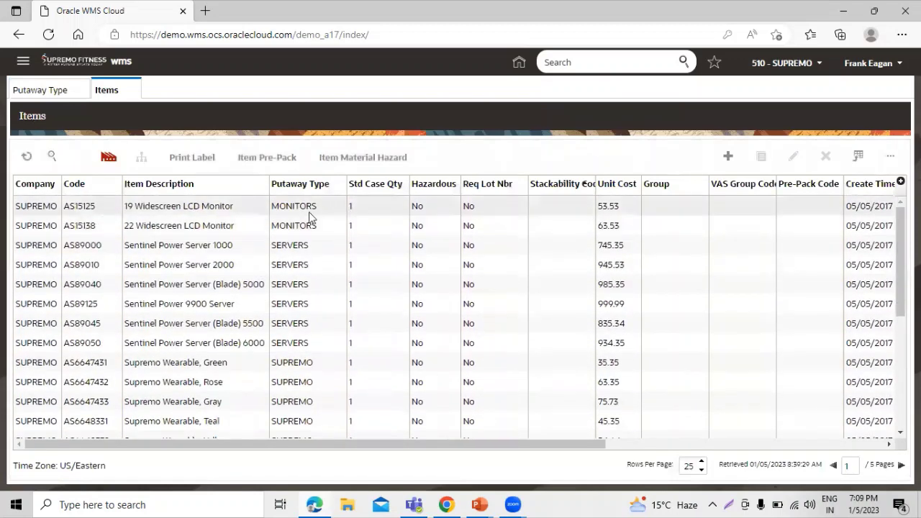
{"action": "left_click", "coordinate": [100, 205]}
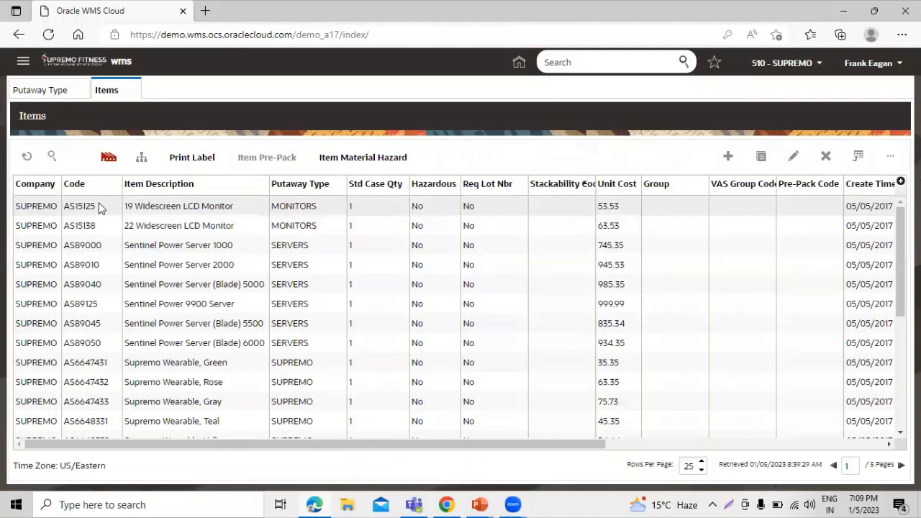
Edit item AS15125, change its putaway type from MONITORS to PT2023, and save
{"action": "left_click", "coordinate": [794, 159]}
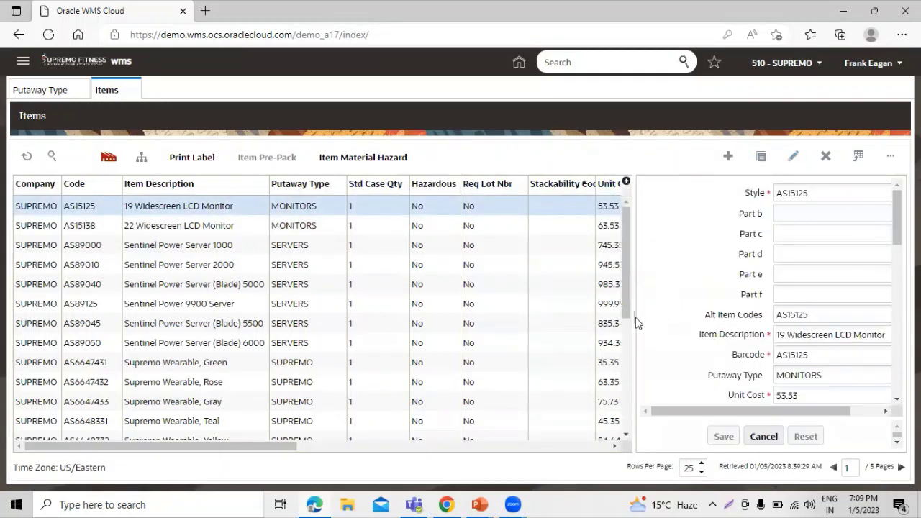
{"action": "left_click_drag", "start_coordinate": [635, 317], "coordinate": [588, 315]}
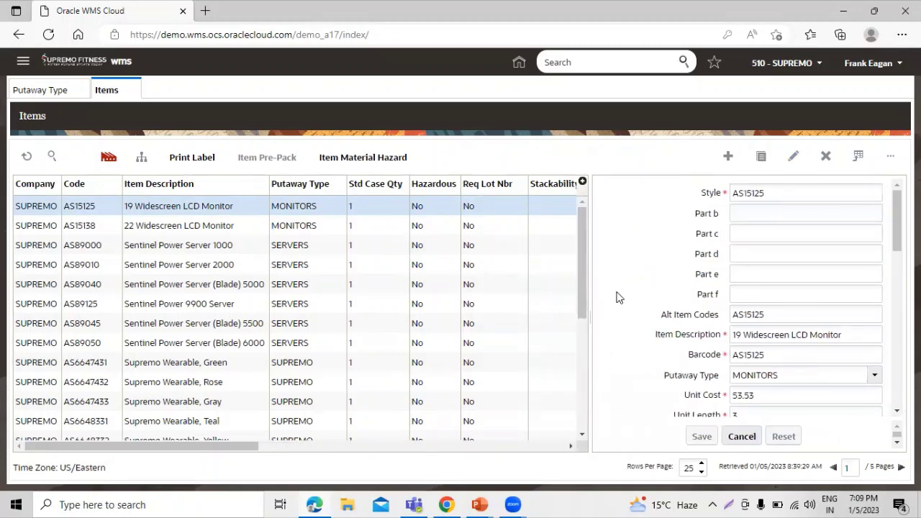
{"action": "scroll", "coordinate": [641, 294], "scroll_direction": "down", "scroll_amount": 1}
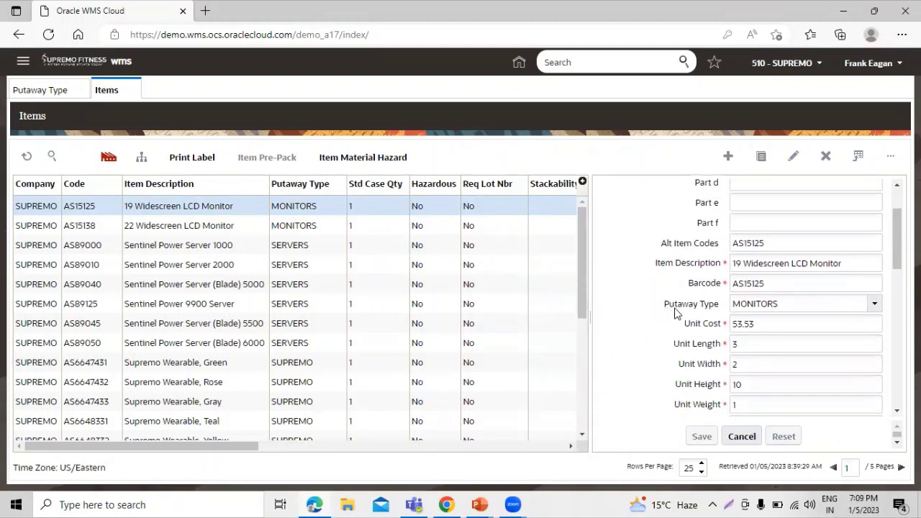
{"action": "left_click_drag", "start_coordinate": [657, 310], "coordinate": [723, 308]}
{"action": "left_click_drag", "start_coordinate": [780, 303], "coordinate": [700, 315]}
{"action": "left_click", "coordinate": [657, 332]}
{"action": "left_click", "coordinate": [875, 307]}
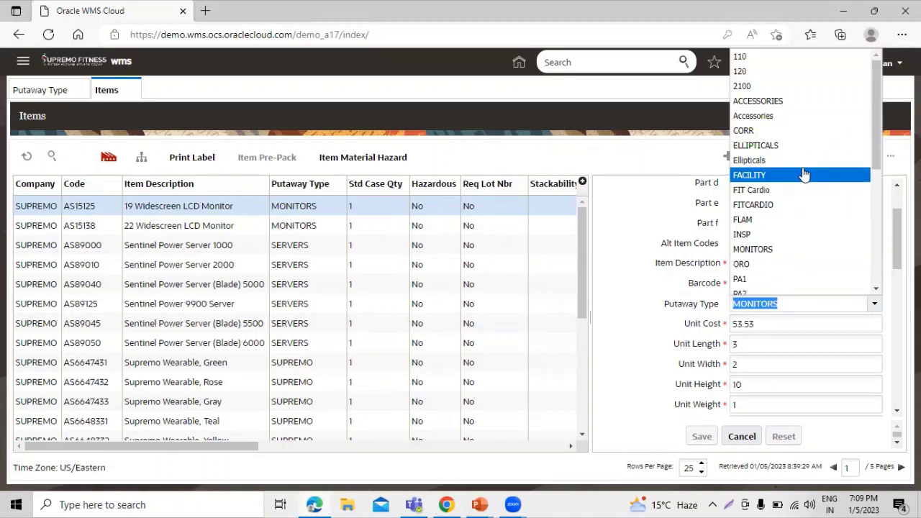
{"action": "scroll", "coordinate": [803, 177], "scroll_direction": "down", "scroll_amount": 3}
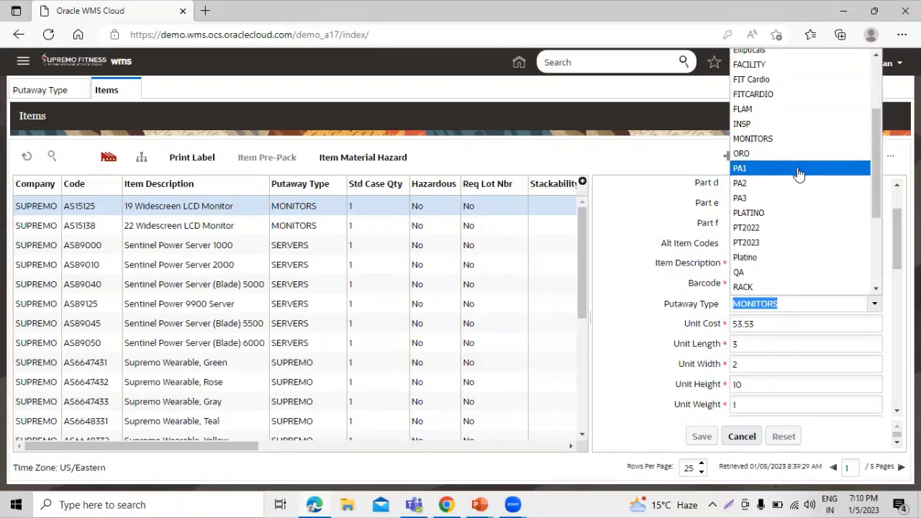
{"action": "scroll", "coordinate": [800, 177], "scroll_direction": "down", "scroll_amount": 2}
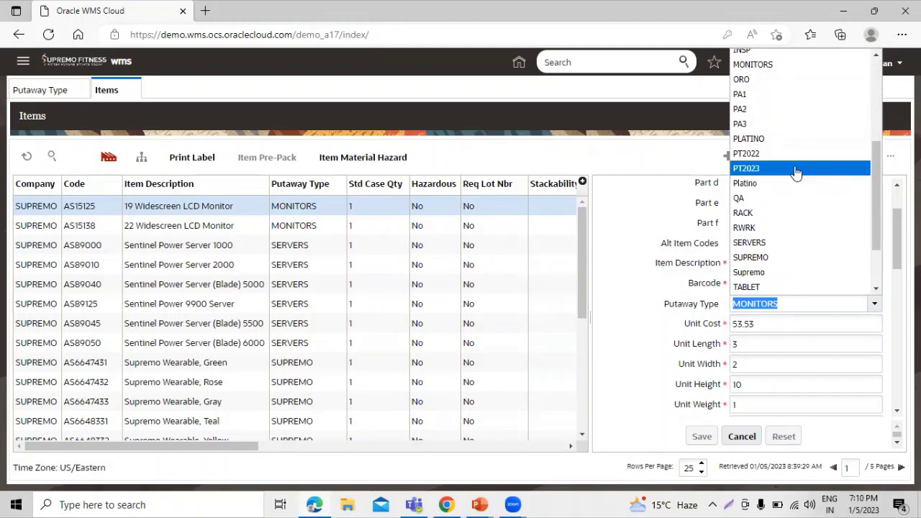
{"action": "left_click", "coordinate": [797, 169]}
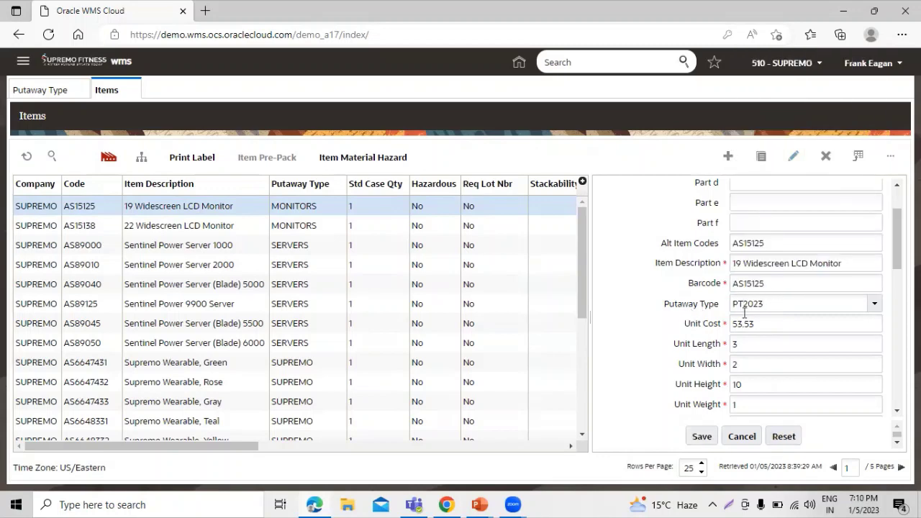
{"action": "scroll", "coordinate": [764, 302], "scroll_direction": "up", "scroll_amount": 1}
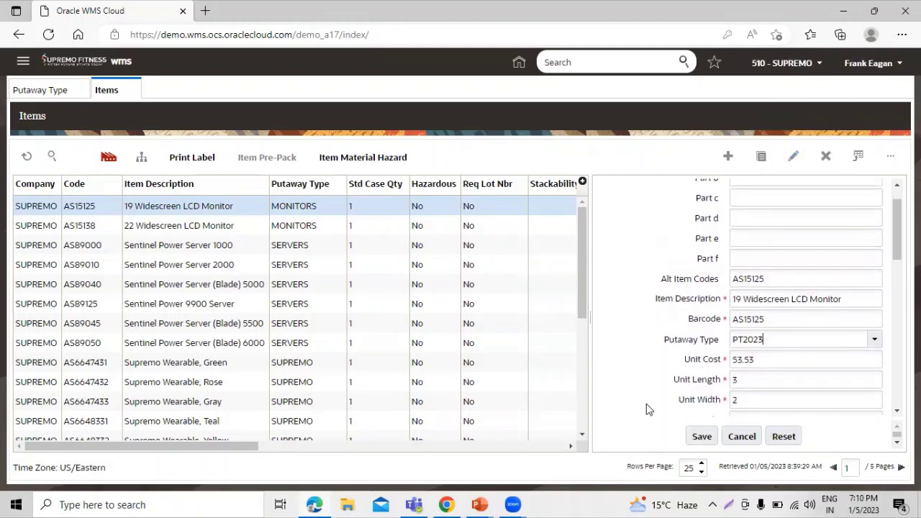
{"action": "left_click", "coordinate": [702, 436]}
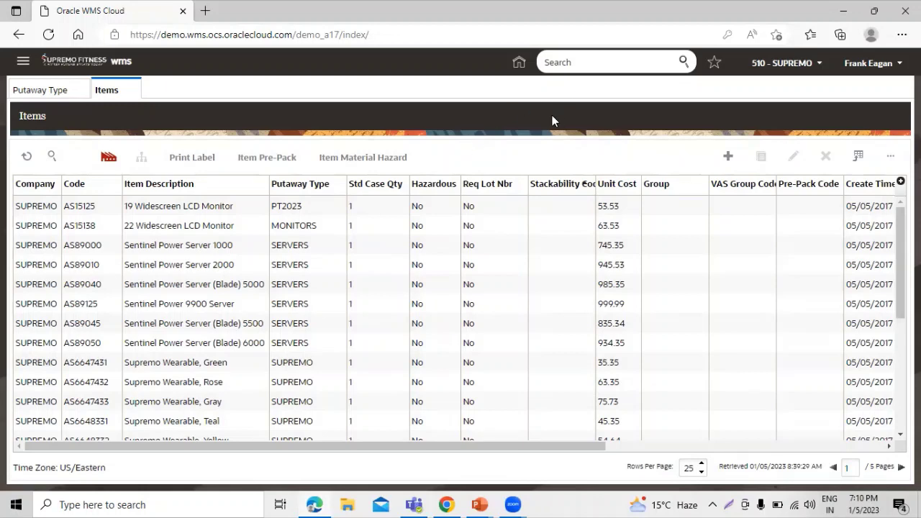
Open Location Putaway Types from the LOCA search and start a new entry
{"action": "left_click", "coordinate": [590, 63]}
{"action": "type", "text": "LOCA"}
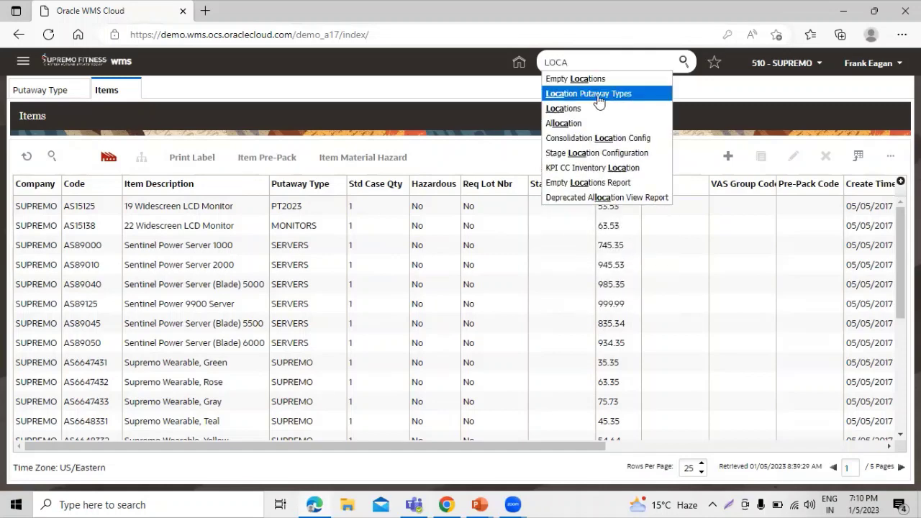
{"action": "left_click", "coordinate": [599, 94]}
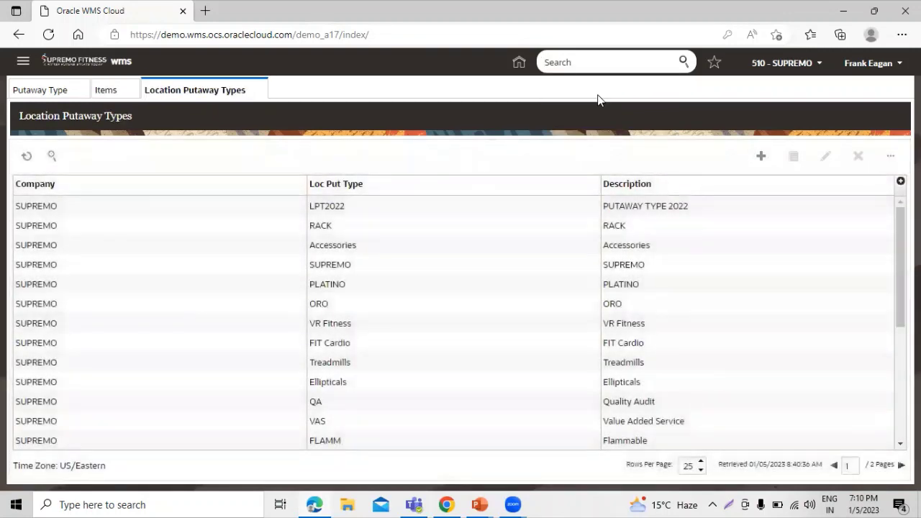
{"action": "left_click", "coordinate": [762, 157]}
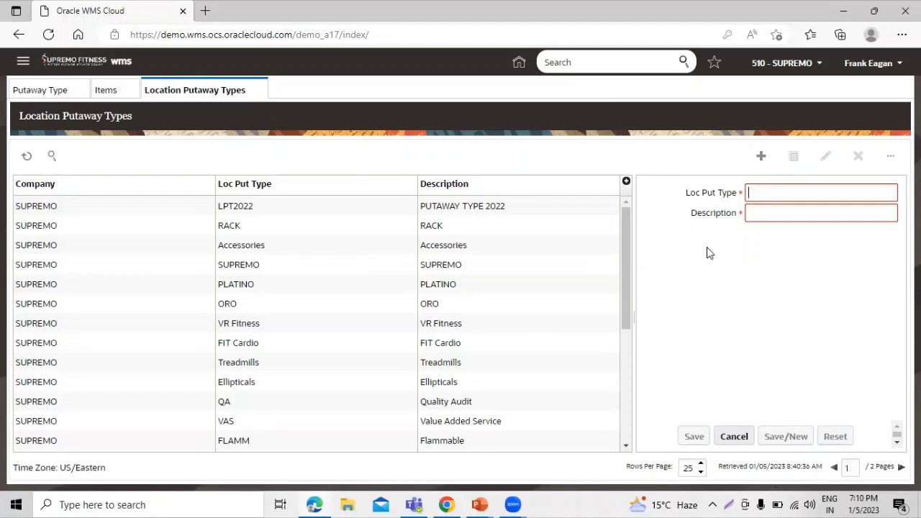
Enter code LOC_PT_2023 and begin the description LOCATION PT 2023
{"action": "type", "text": "PT_"}
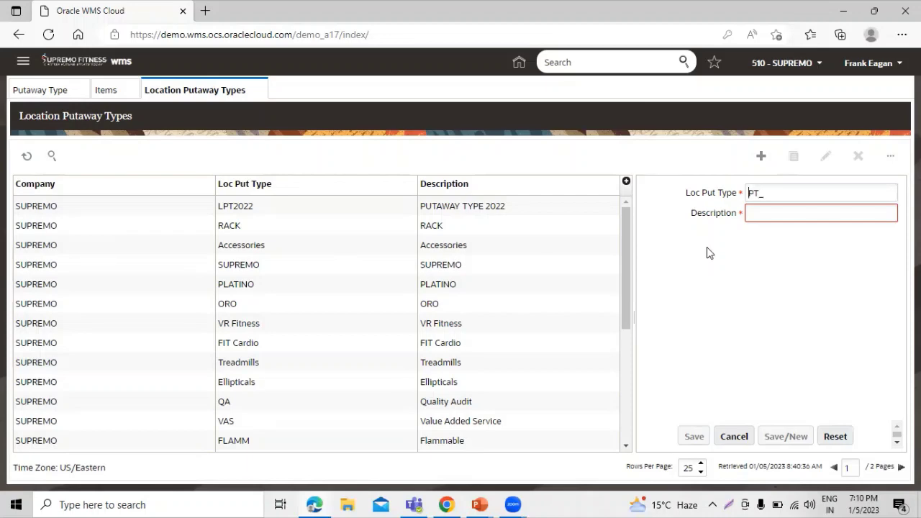
{"action": "type", "text": "LOC_"}
{"action": "key", "text": "Right"}
{"action": "key", "text": "Right"}
{"action": "key", "text": "Right"}
{"action": "type", "text": "2023LOA"}
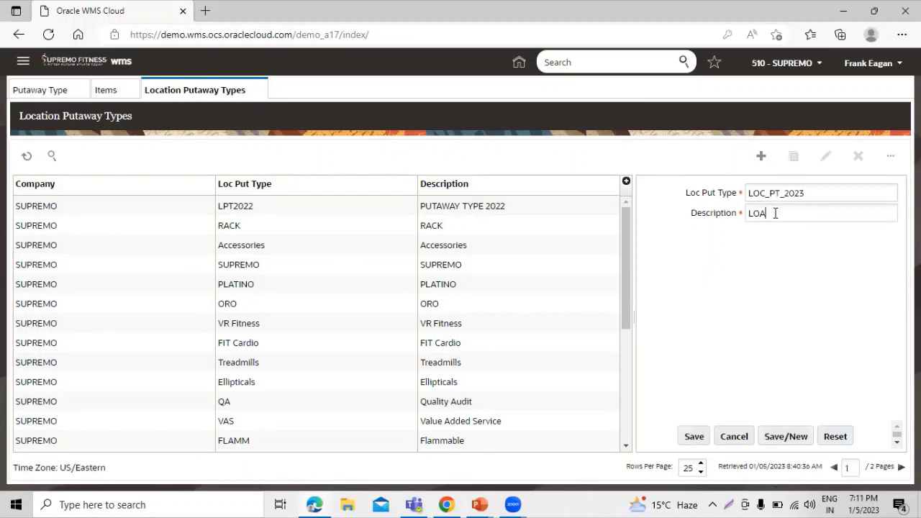
{"action": "type", "text": "ATION PT 2023"}
Save location putaway type LOC_PT_2023 and check its new row at the top of the list
{"action": "left_click", "coordinate": [692, 437]}
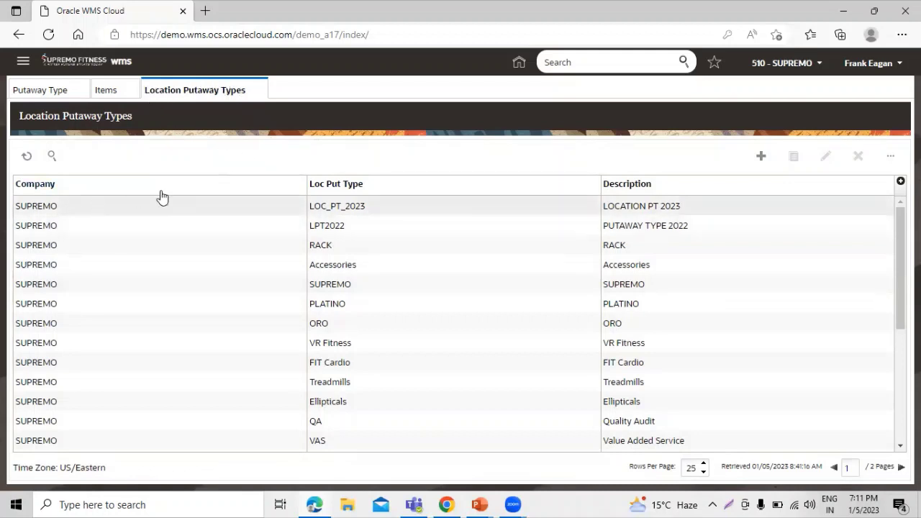
{"action": "left_click_drag", "start_coordinate": [385, 206], "coordinate": [283, 224]}
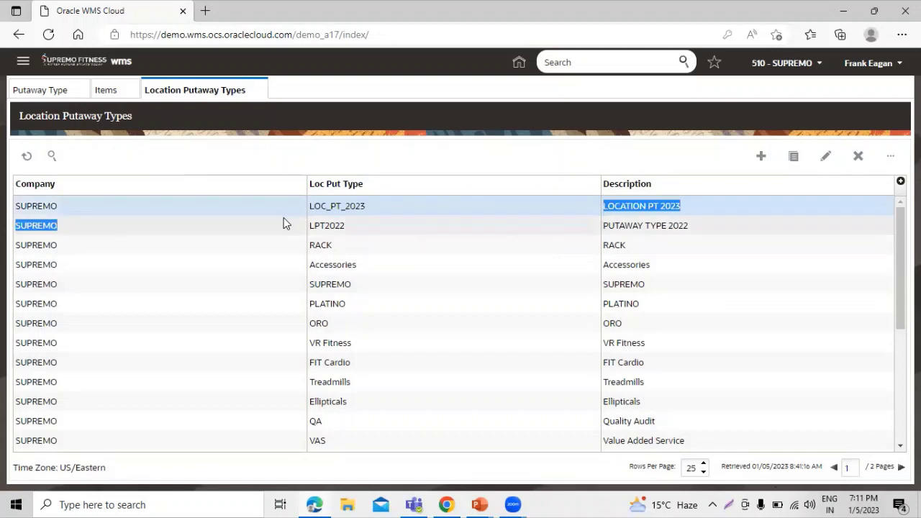
{"action": "left_click", "coordinate": [421, 206]}
{"action": "left_click_drag", "start_coordinate": [418, 211], "coordinate": [304, 215]}
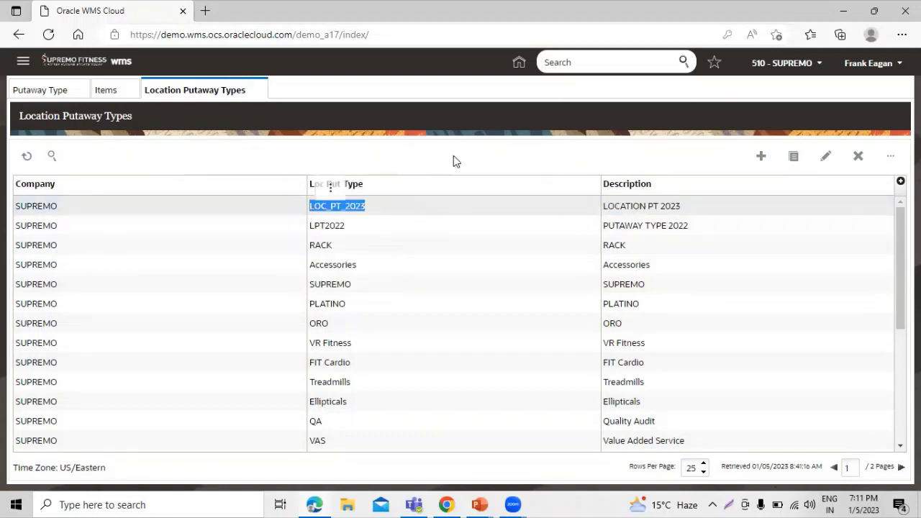
{"action": "left_click", "coordinate": [305, 213]}
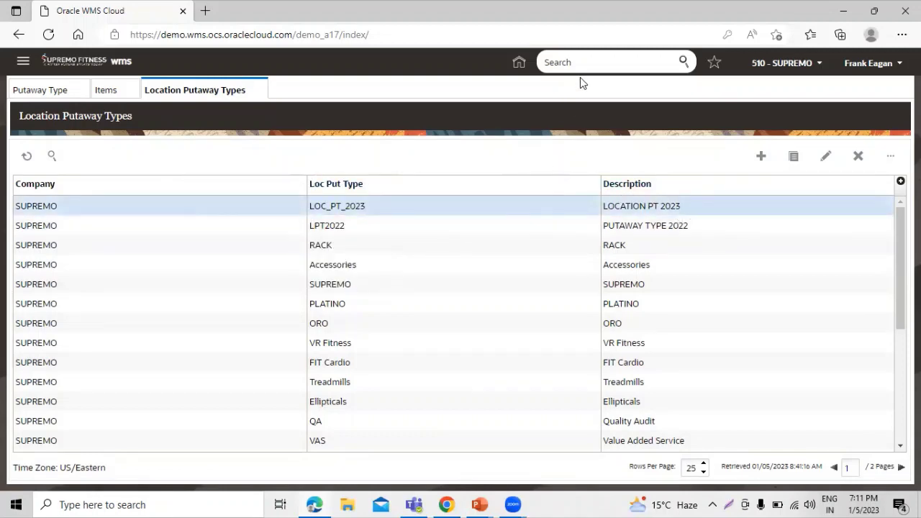
Open the Locations page via the LOCA search, load the grid, and select location P342
{"action": "left_click", "coordinate": [589, 61]}
{"action": "type", "text": "LO"}
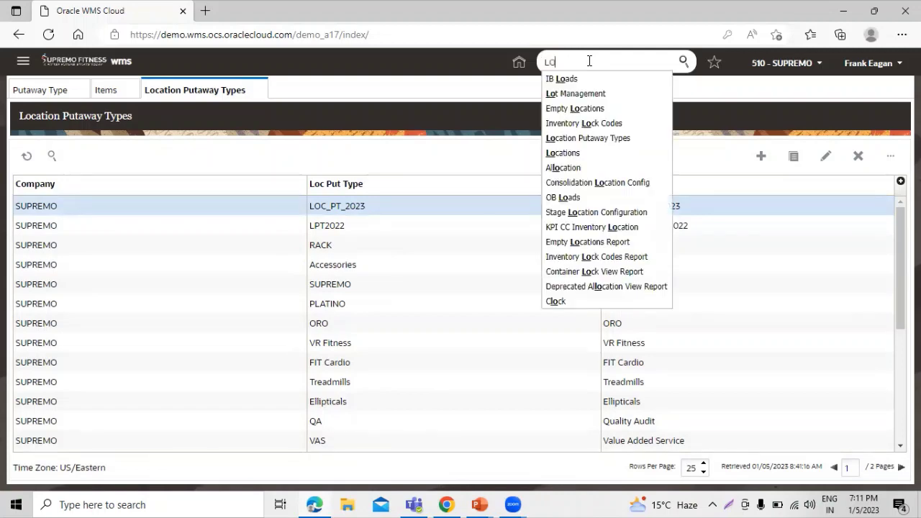
{"action": "type", "text": "CA"}
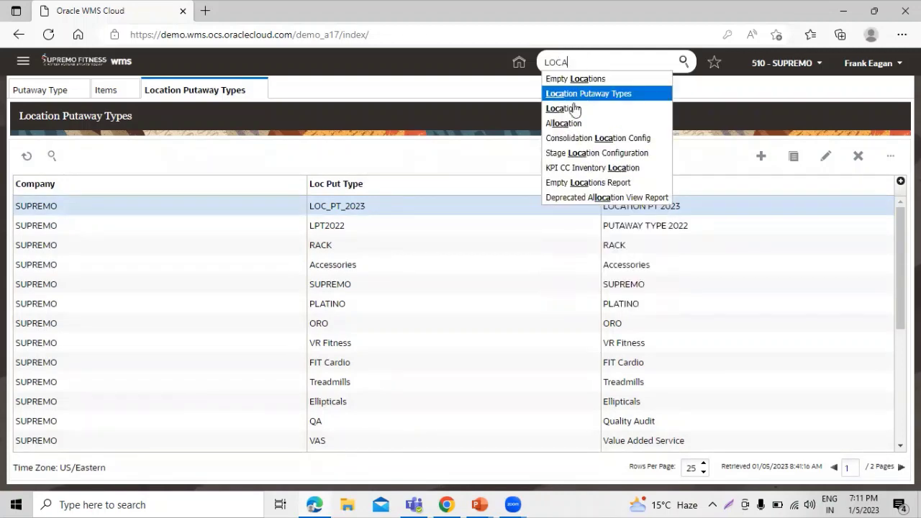
{"action": "left_click", "coordinate": [567, 109]}
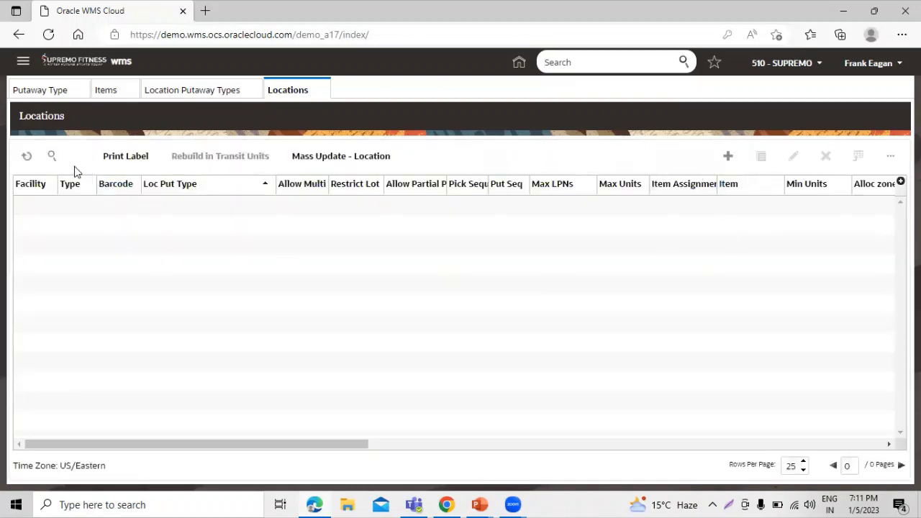
{"action": "left_click", "coordinate": [26, 156]}
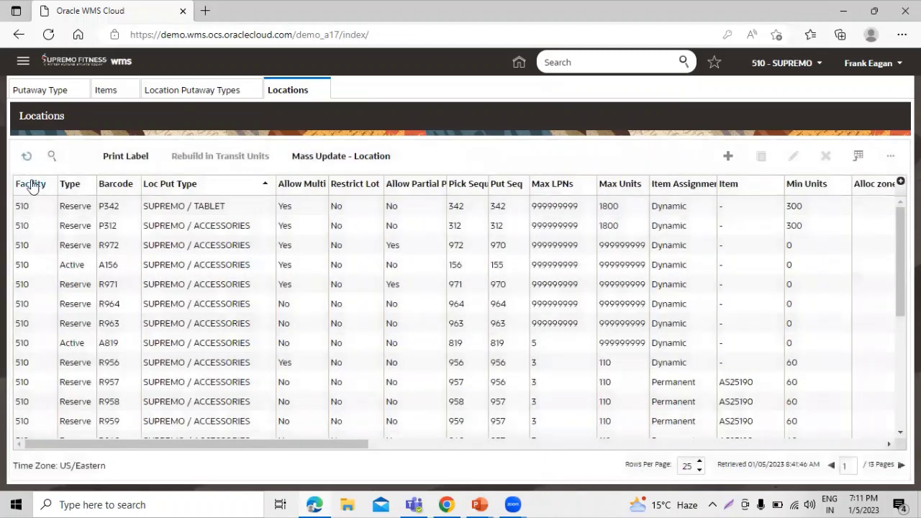
{"action": "left_click", "coordinate": [35, 201]}
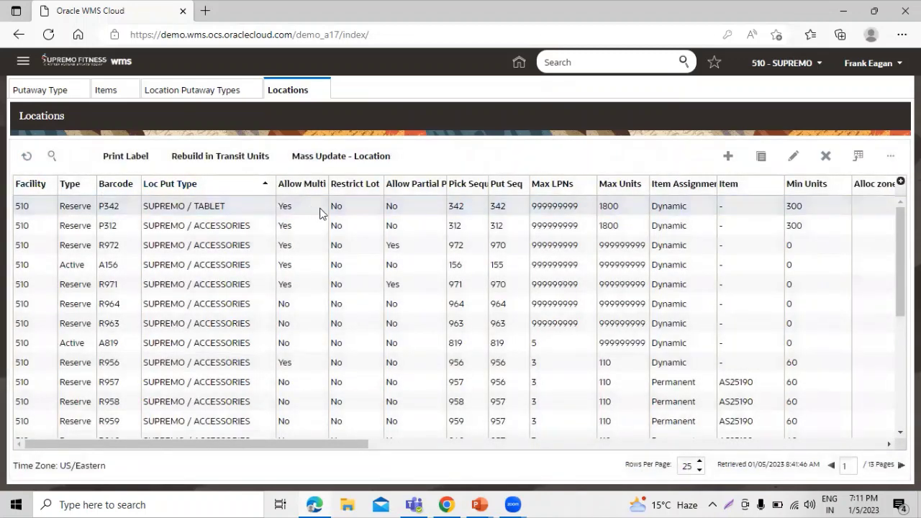
Edit location P342, choose LOC_PT_2023 as its location putaway type, and save
{"action": "left_click", "coordinate": [794, 156]}
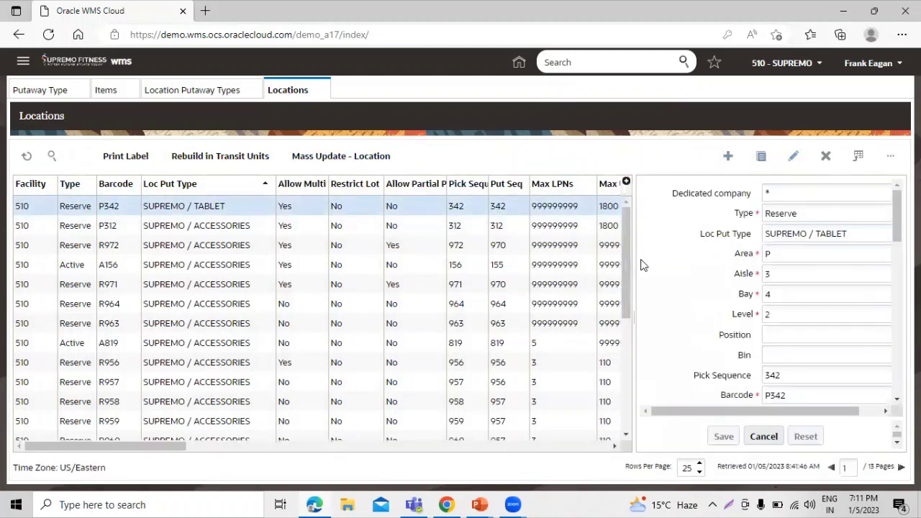
{"action": "scroll", "coordinate": [614, 326], "scroll_direction": "down", "scroll_amount": 3}
{"action": "scroll", "coordinate": [618, 325], "scroll_direction": "down", "scroll_amount": 3}
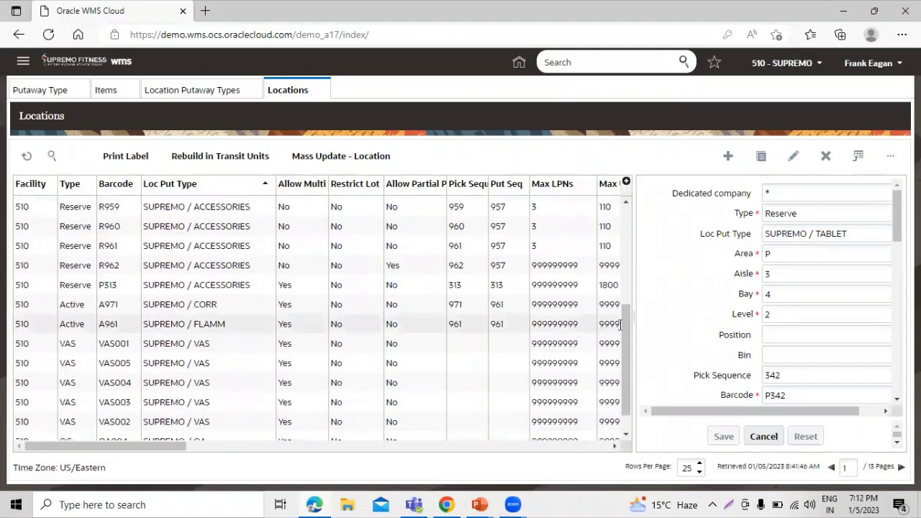
{"action": "left_click_drag", "start_coordinate": [633, 316], "coordinate": [593, 320]}
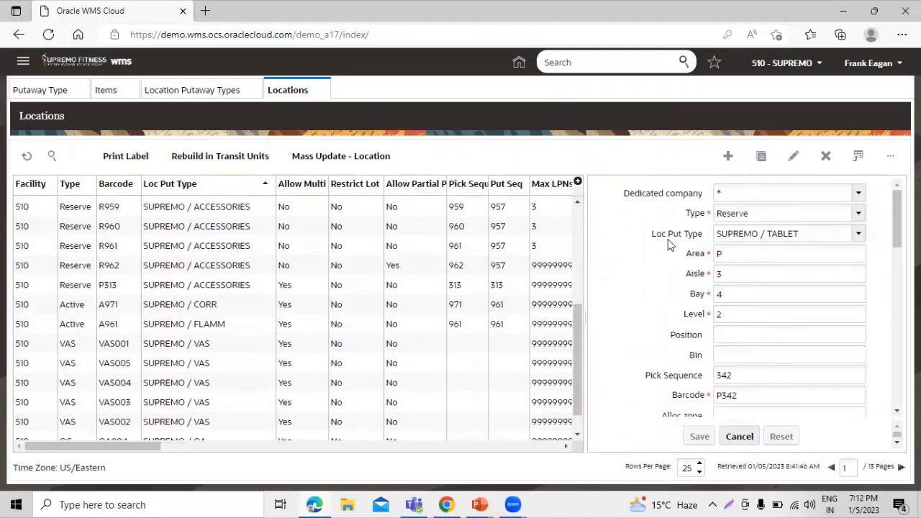
{"action": "left_click", "coordinate": [859, 237]}
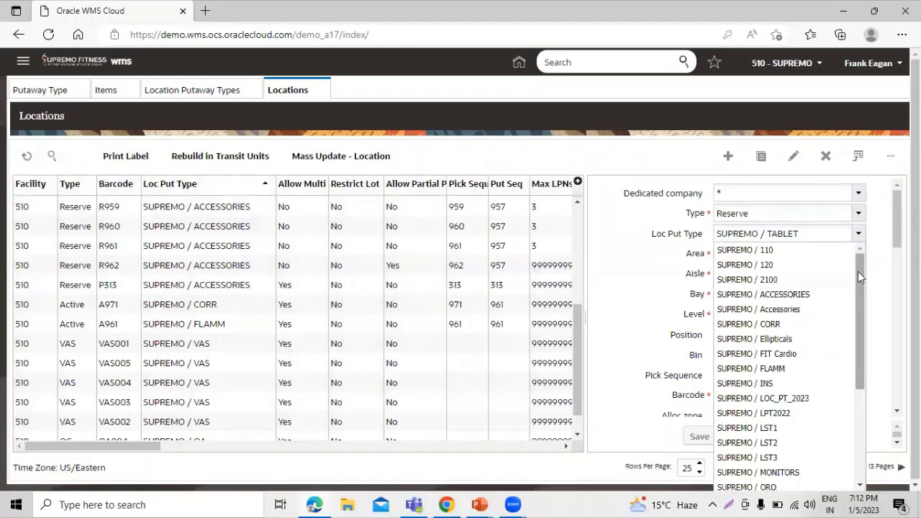
{"action": "left_click_drag", "start_coordinate": [857, 271], "coordinate": [870, 342]}
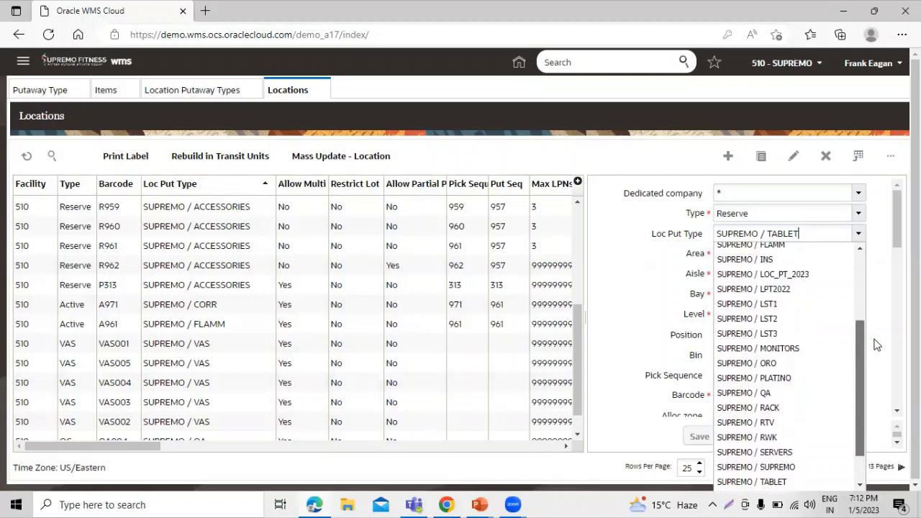
{"action": "left_click", "coordinate": [819, 276]}
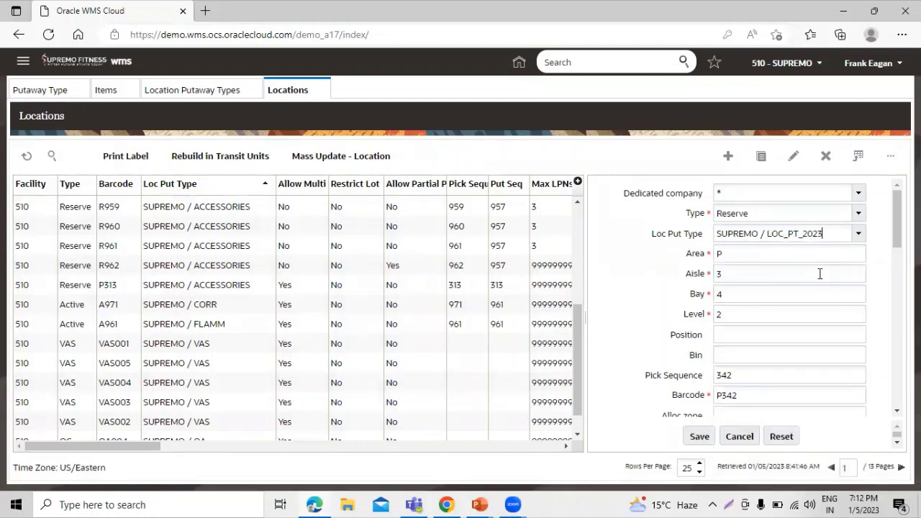
{"action": "left_click", "coordinate": [699, 436]}
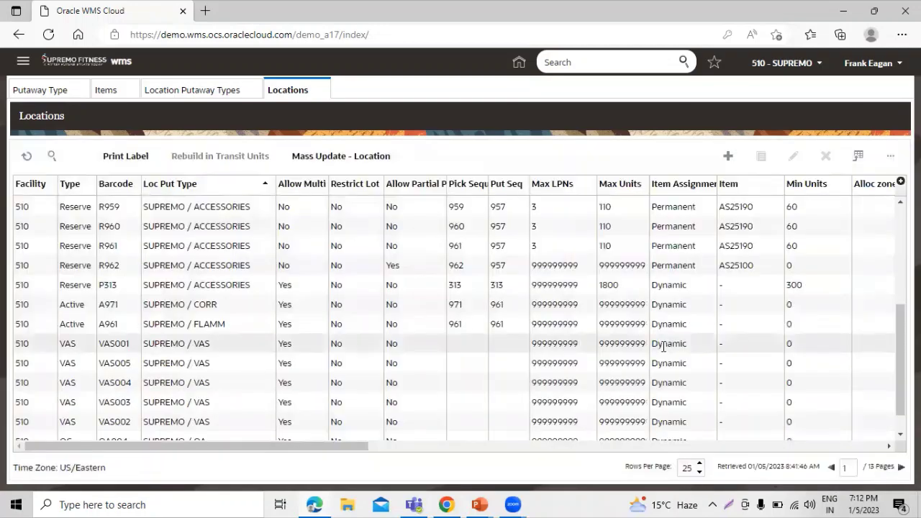